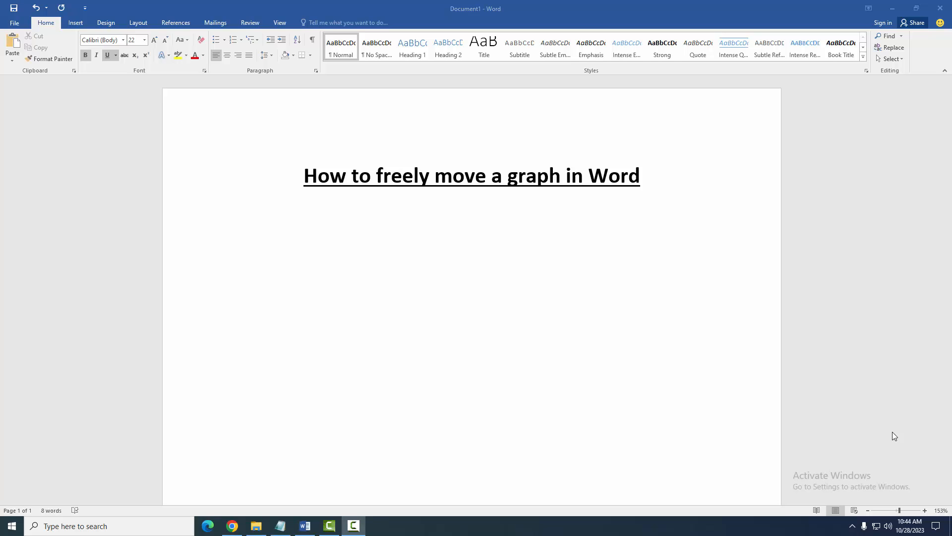
Place the insertion point on the empty line directly under the title
left_click(357, 281)
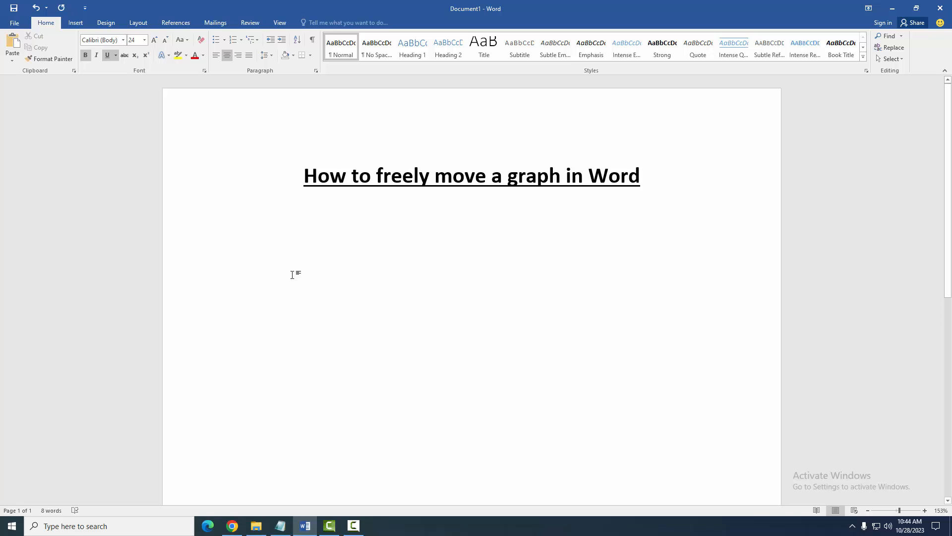
key("BackSpace")
Insert a Clustered Column chart with its sample data below the title
left_click(76, 23)
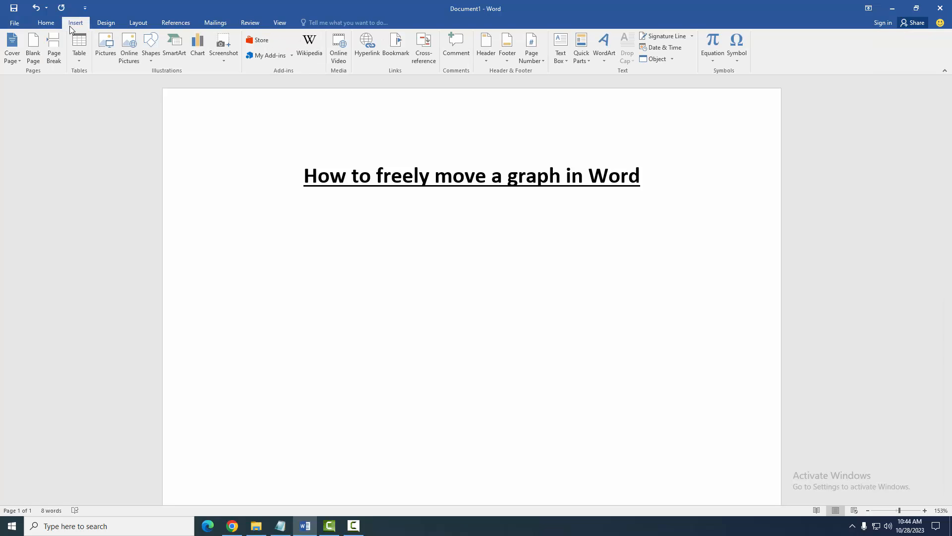
left_click(196, 46)
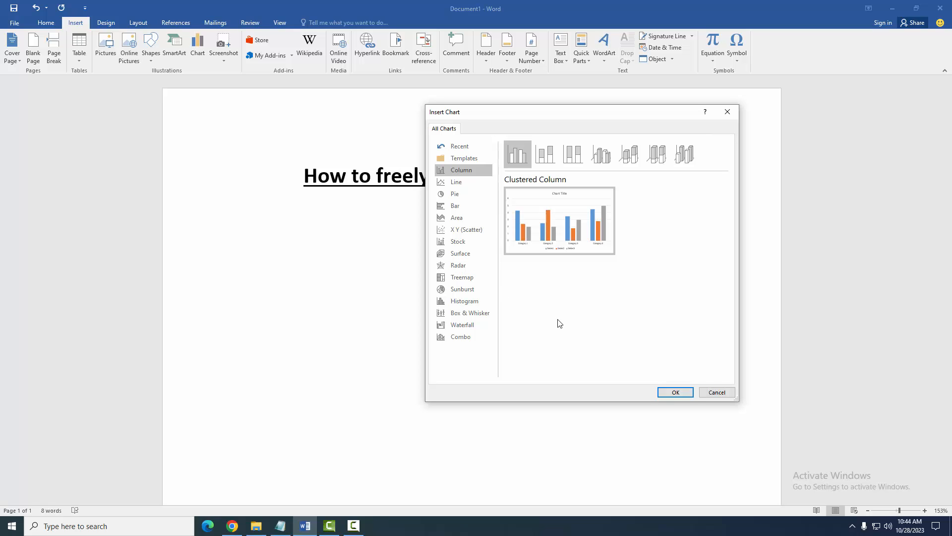
left_click(675, 392)
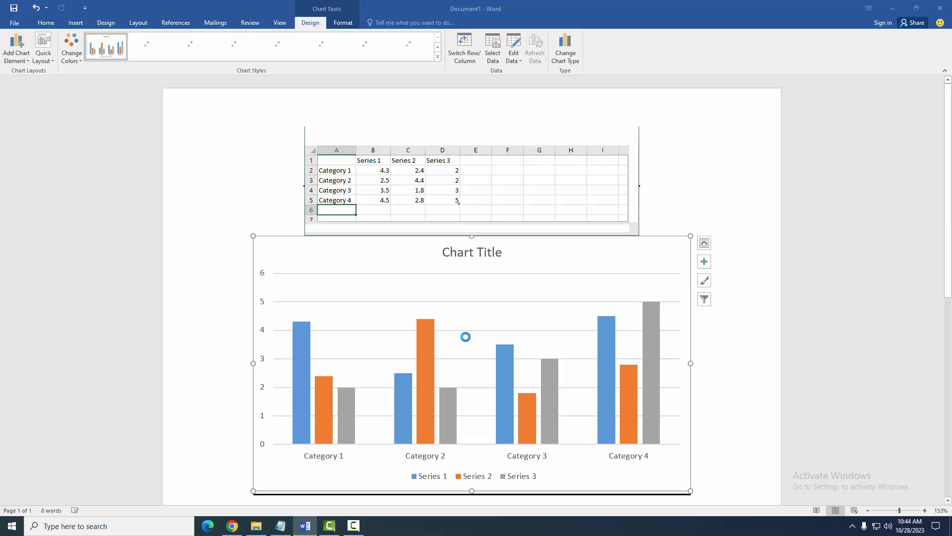
Close the chart's data sheet and set its text wrapping to In Front of Text
left_click(624, 135)
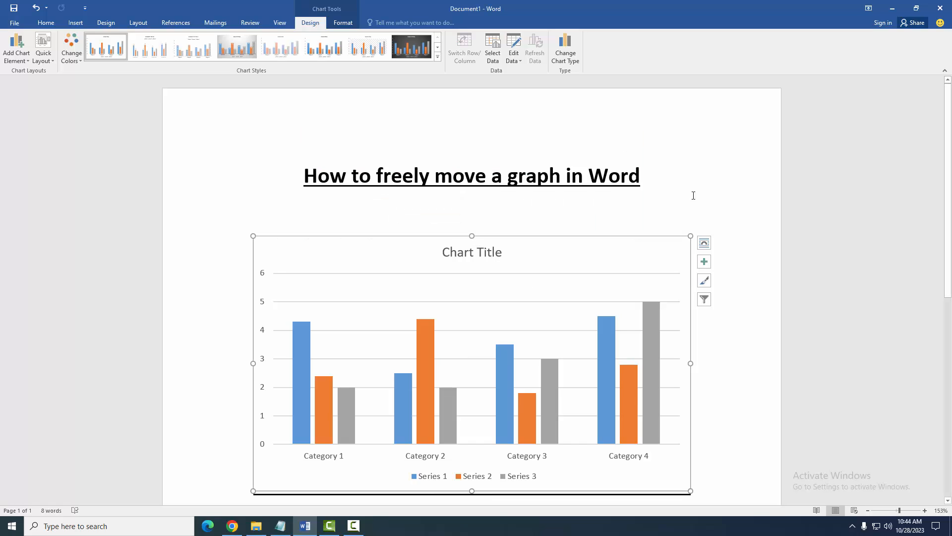
left_click(577, 244)
left_click(342, 23)
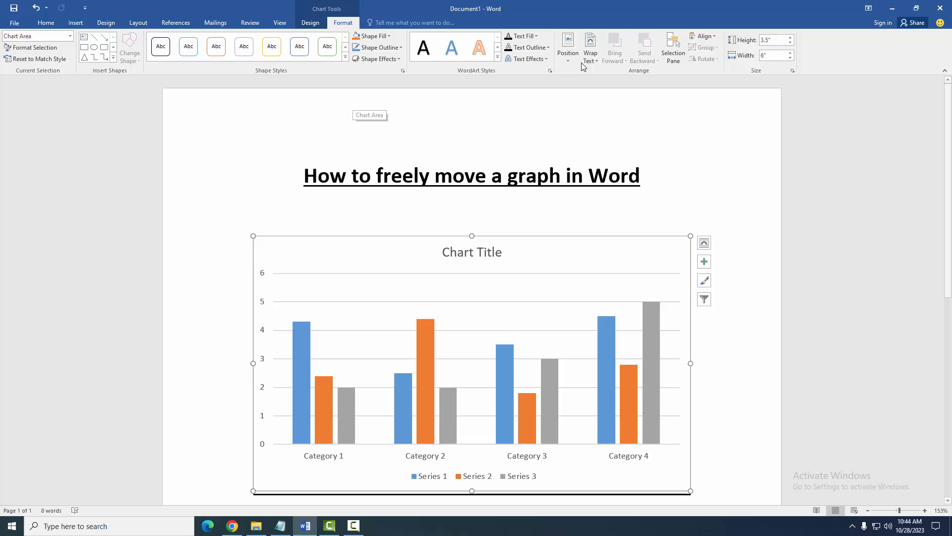
left_click(590, 48)
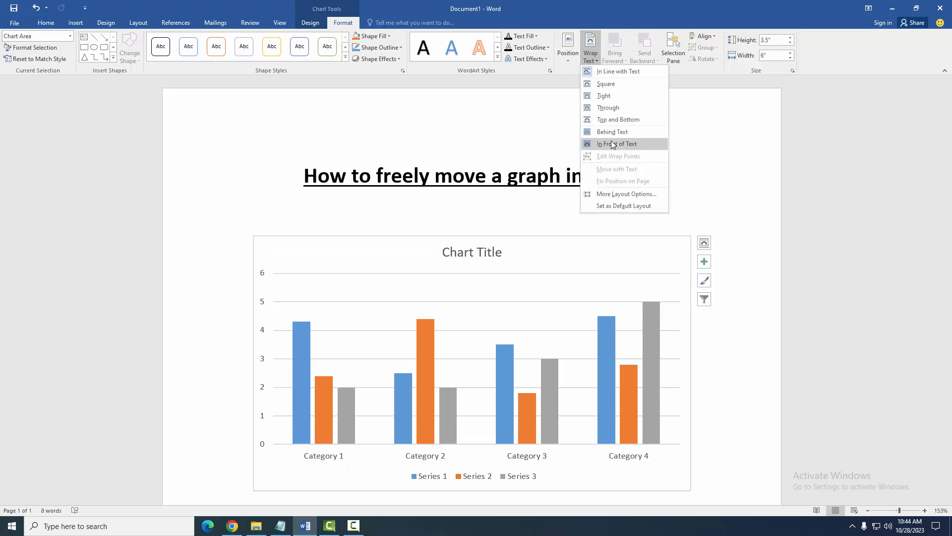
left_click(612, 144)
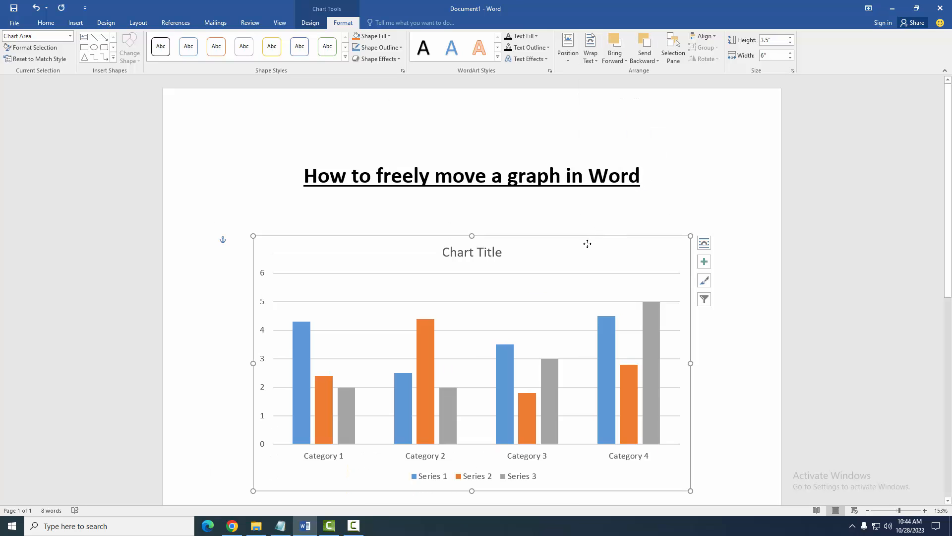
Drag the floating chart around the page, leaving it slightly right below the title, then deselect it
mouse_move(584, 238)
left_mouse_down()
mouse_move(470, 221)
mouse_move(570, 238)
left_mouse_up()
mouse_move(591, 309)
left_mouse_down()
mouse_move(678, 251)
mouse_move(595, 228)
left_mouse_up()
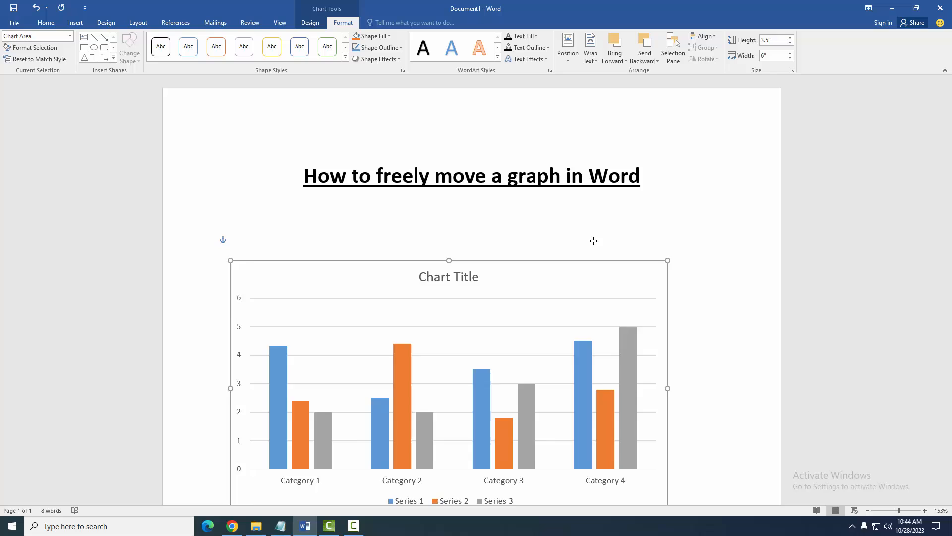
left_click(712, 213)
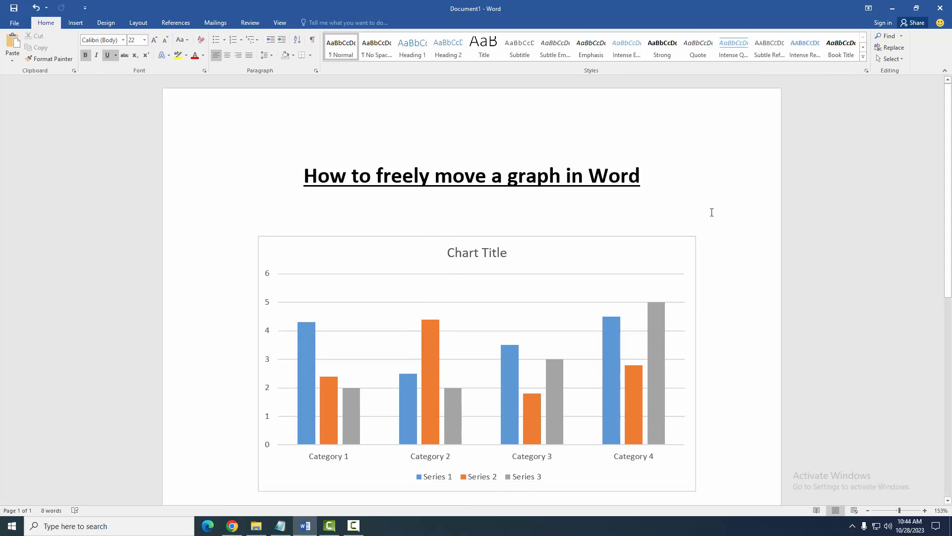